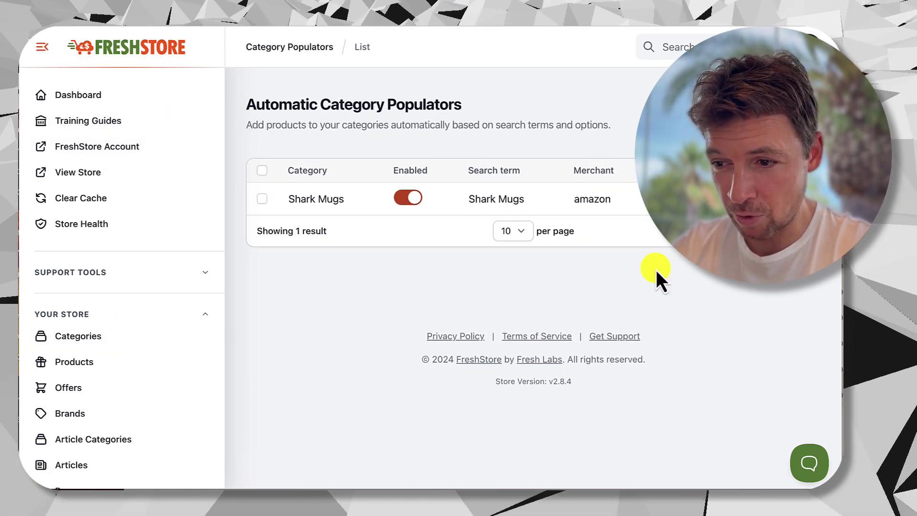
Scroll the New Automatic Category Populator form with its 5 per day and 50 max defaults
{"action": "scroll", "coordinate": [129, 261], "scroll_direction": "down", "scroll_amount": 1}
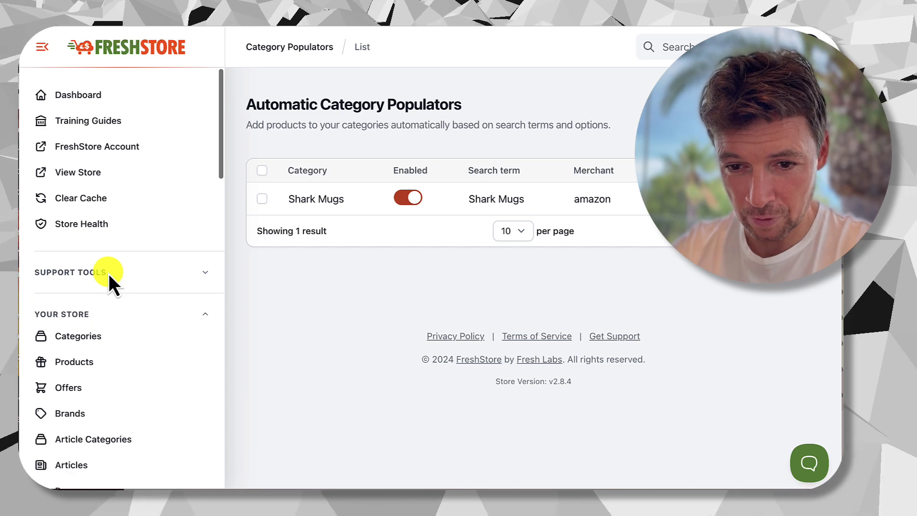
{"action": "scroll", "coordinate": [108, 280], "scroll_direction": "down", "scroll_amount": 3}
{"action": "scroll", "coordinate": [109, 279], "scroll_direction": "down", "scroll_amount": 3}
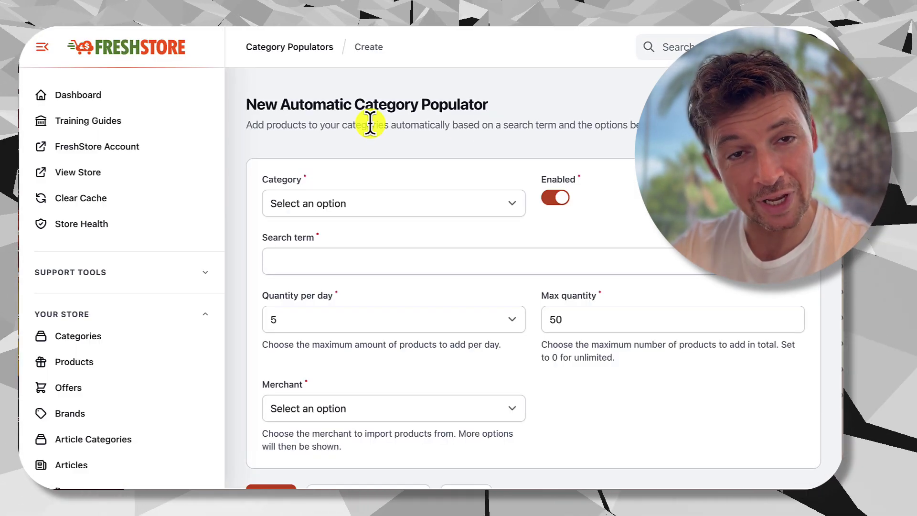
Choose '- Shark Lego' as the target category and enter the search term 'shark lego'
{"action": "left_click", "coordinate": [385, 204]}
{"action": "scroll", "coordinate": [358, 371], "scroll_direction": "down", "scroll_amount": 5}
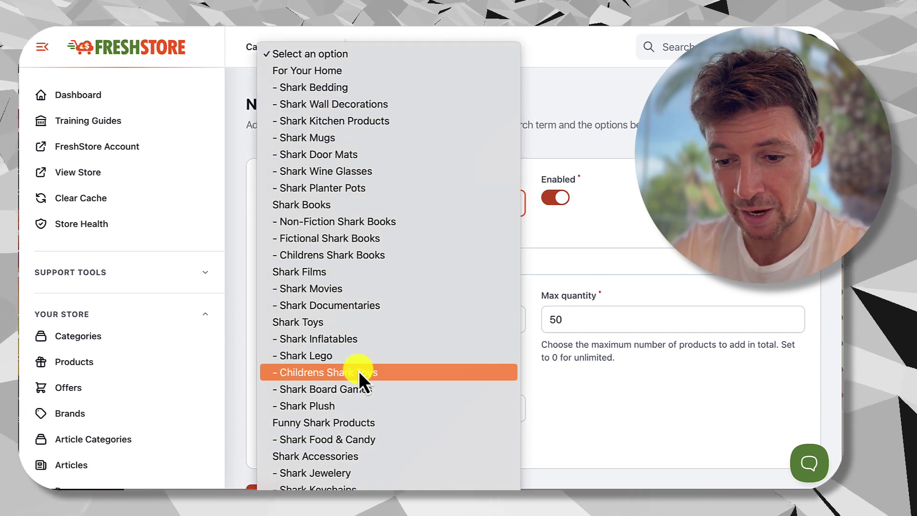
{"action": "scroll", "coordinate": [370, 314], "scroll_direction": "down", "scroll_amount": 2}
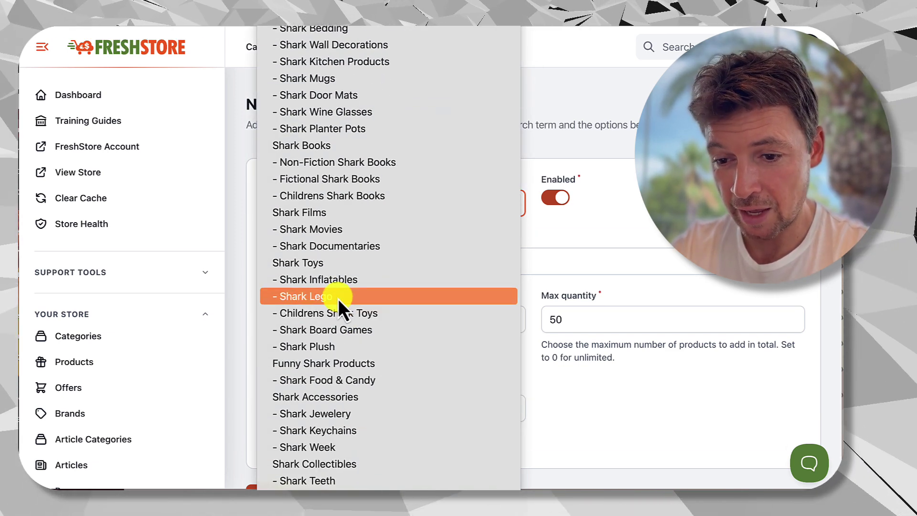
{"action": "left_click", "coordinate": [363, 296]}
{"action": "left_click", "coordinate": [334, 258]}
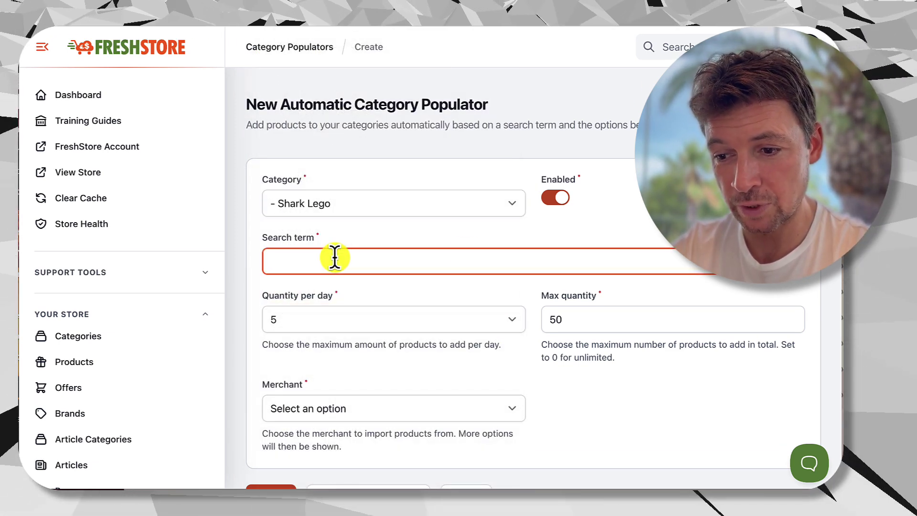
{"action": "scroll", "coordinate": [558, 200], "scroll_direction": "down", "scroll_amount": 2}
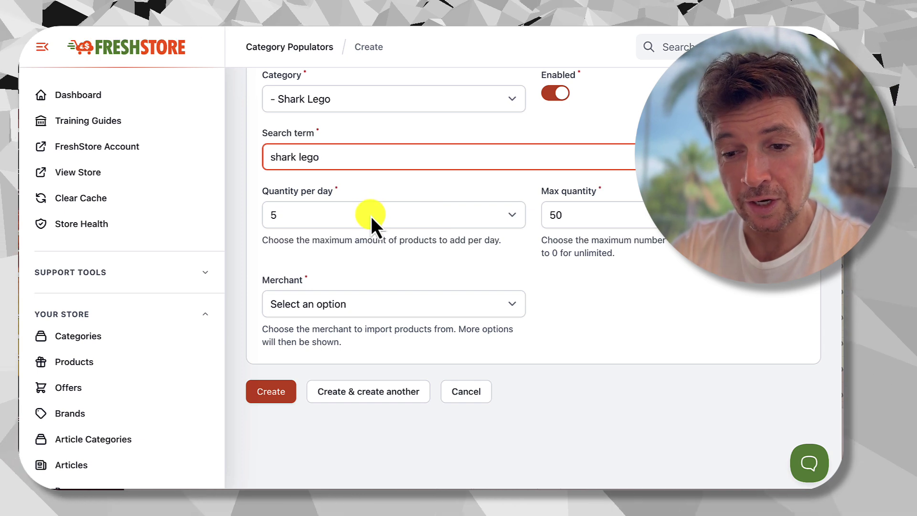
Keep 5 products per day and a maximum quantity of 50
{"action": "left_click", "coordinate": [371, 216]}
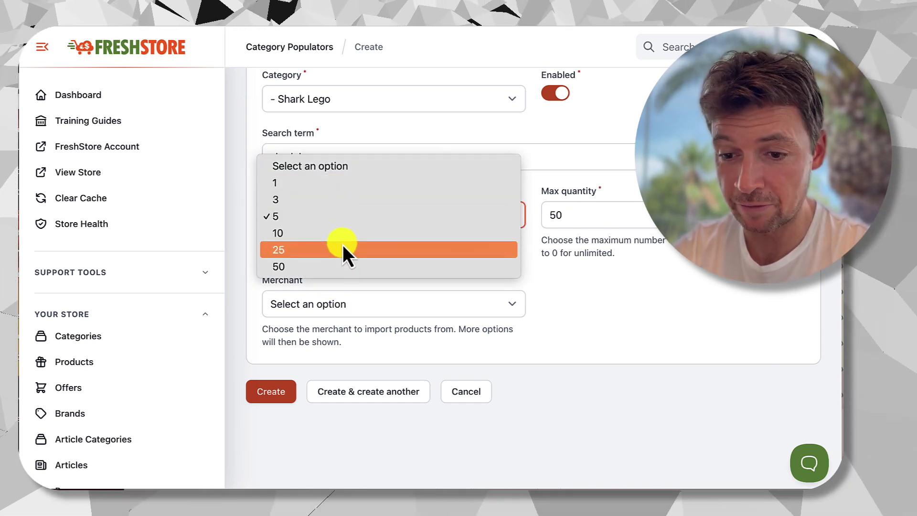
{"action": "left_click", "coordinate": [338, 216]}
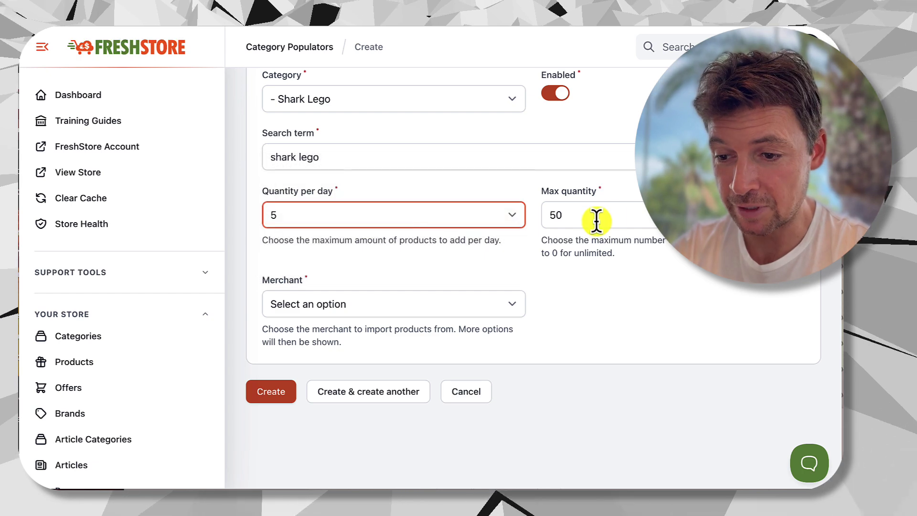
{"action": "left_click", "coordinate": [595, 220]}
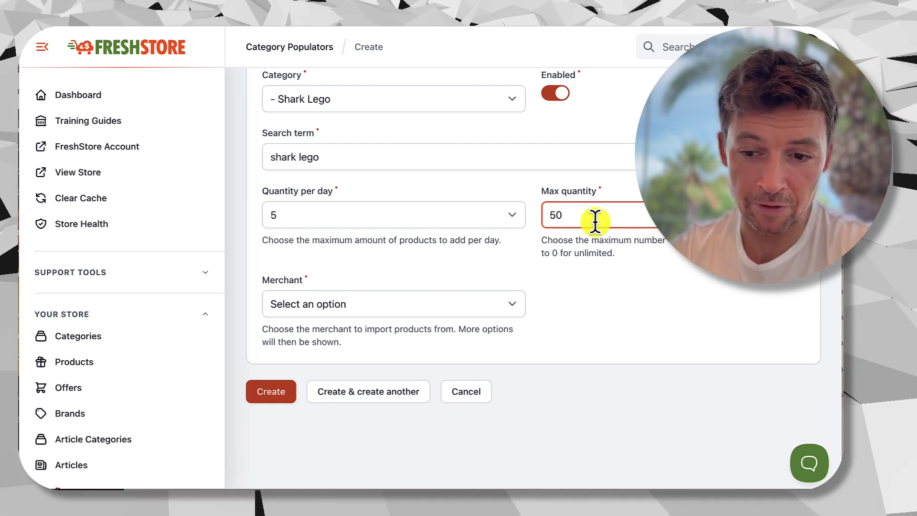
{"action": "left_click", "coordinate": [397, 299]}
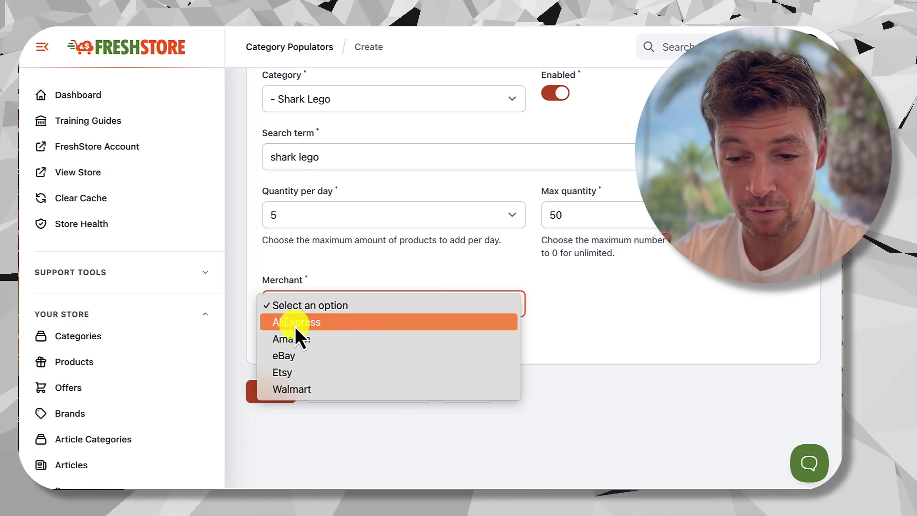
Import from Amazon with locale United States, All Categories, sorted by Best Sellers
{"action": "left_click", "coordinate": [302, 339]}
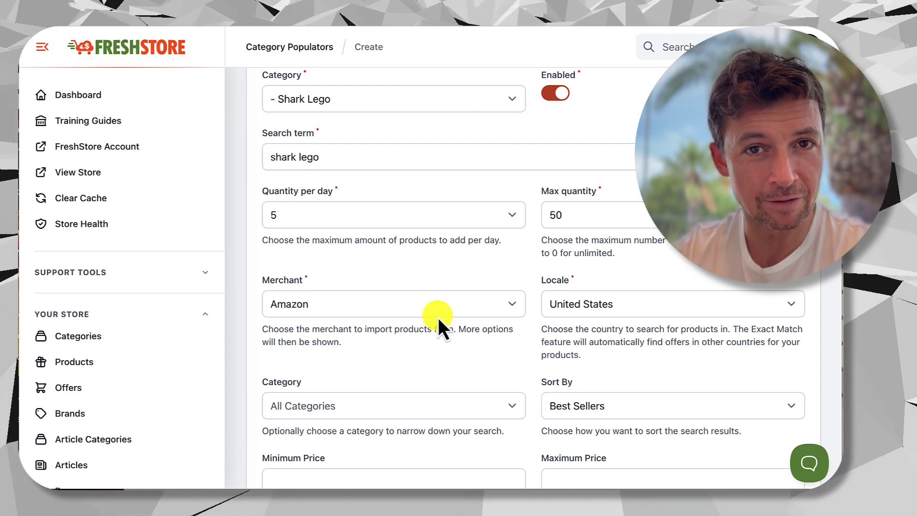
{"action": "scroll", "coordinate": [439, 335], "scroll_direction": "up", "scroll_amount": 1}
{"action": "scroll", "coordinate": [442, 339], "scroll_direction": "down", "scroll_amount": 4}
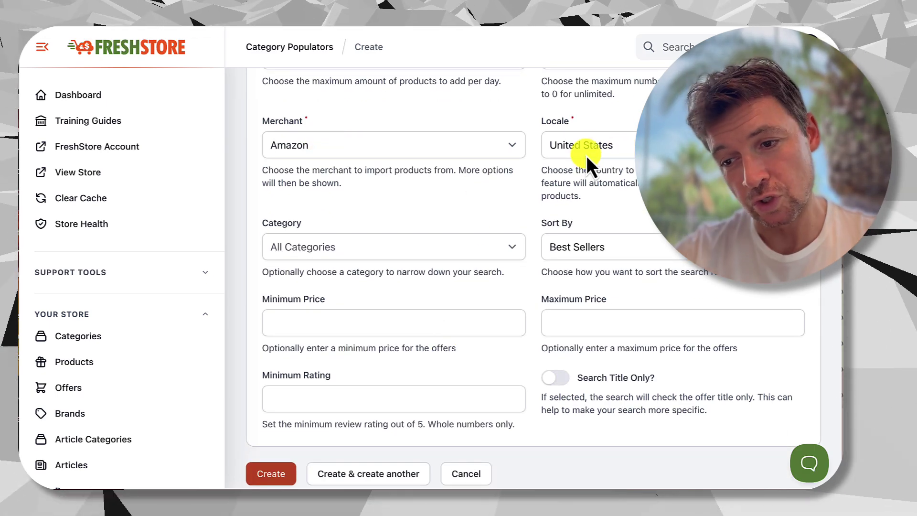
{"action": "left_click", "coordinate": [576, 147]}
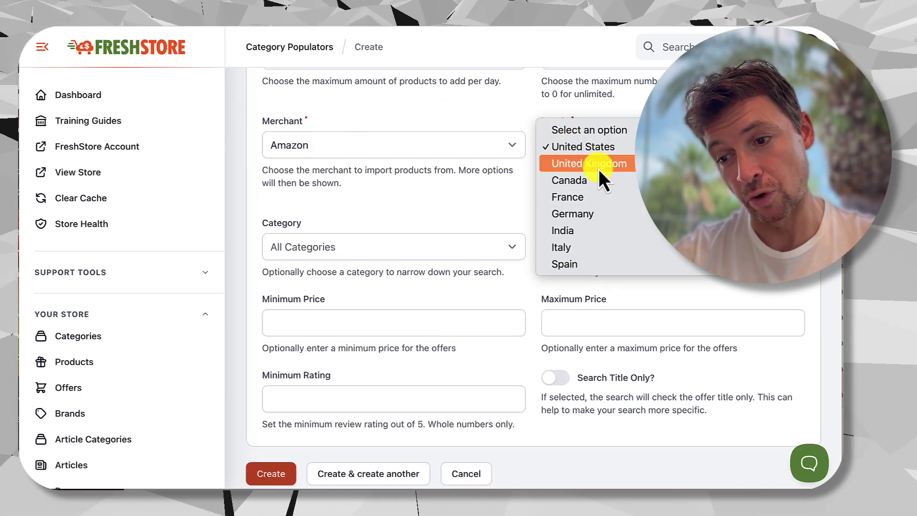
{"action": "left_click", "coordinate": [436, 212]}
{"action": "left_click", "coordinate": [397, 250]}
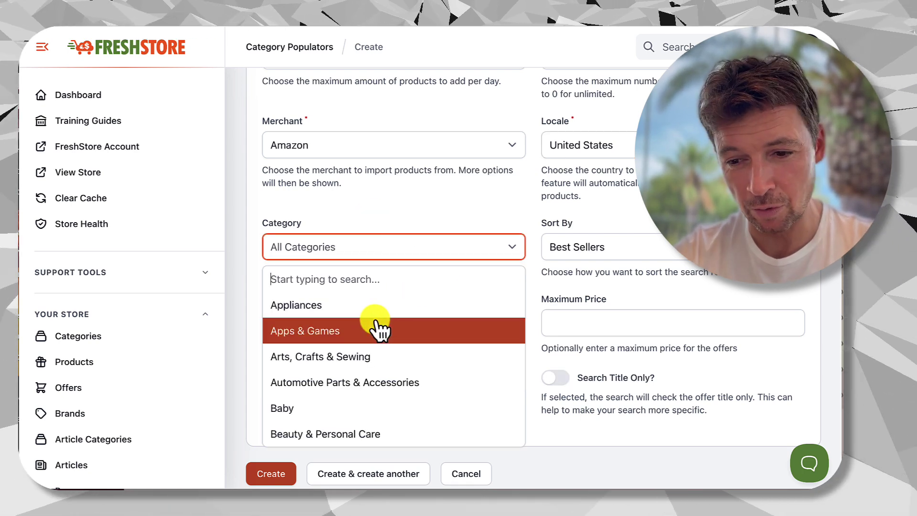
{"action": "left_click", "coordinate": [364, 202]}
{"action": "left_click", "coordinate": [586, 245]}
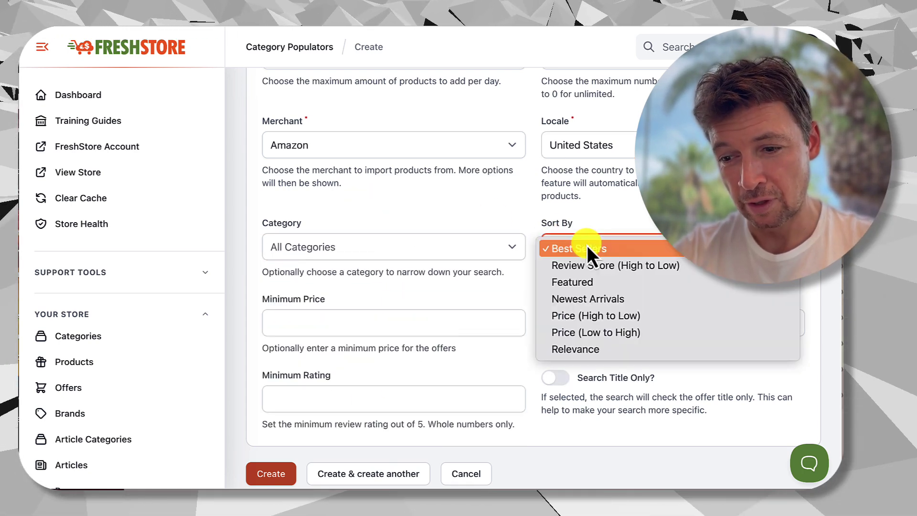
{"action": "left_click", "coordinate": [388, 320]}
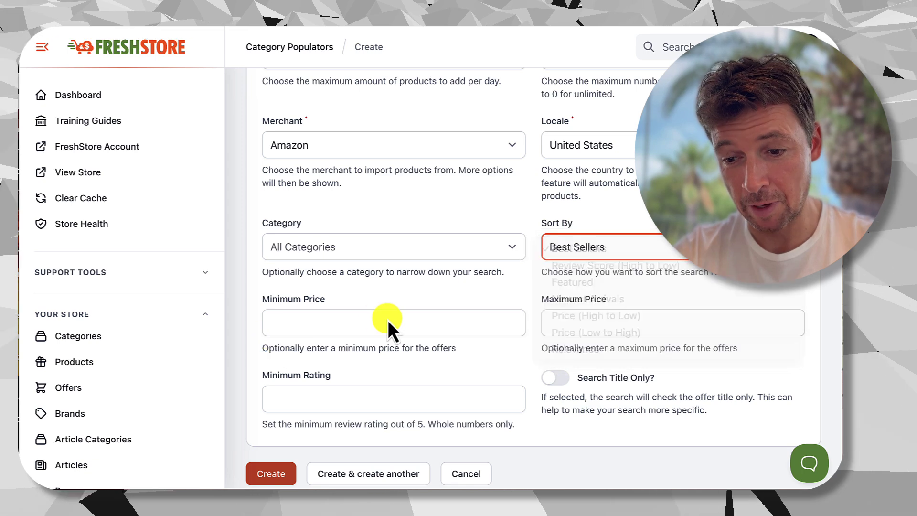
Set a minimum rating of 4 and turn on Search Title Only
{"action": "left_click", "coordinate": [446, 400]}
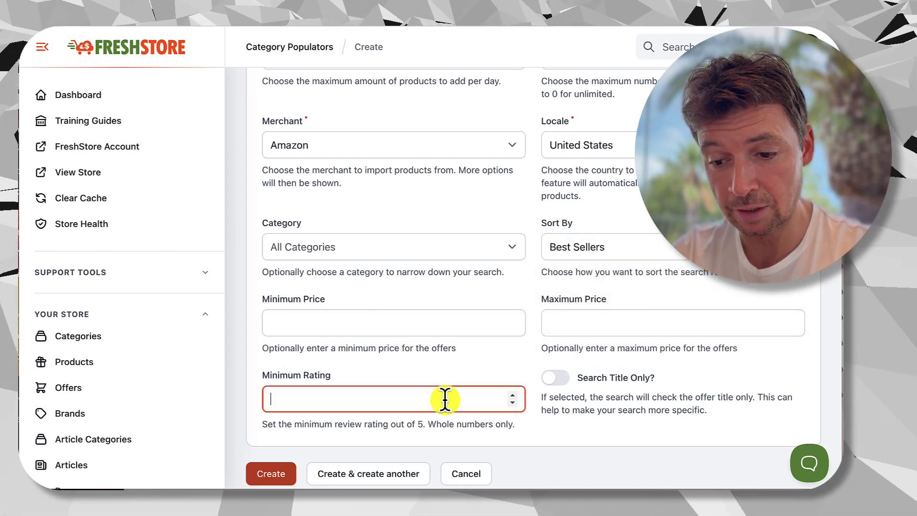
{"action": "type", "text": "4"}
{"action": "left_click", "coordinate": [621, 422]}
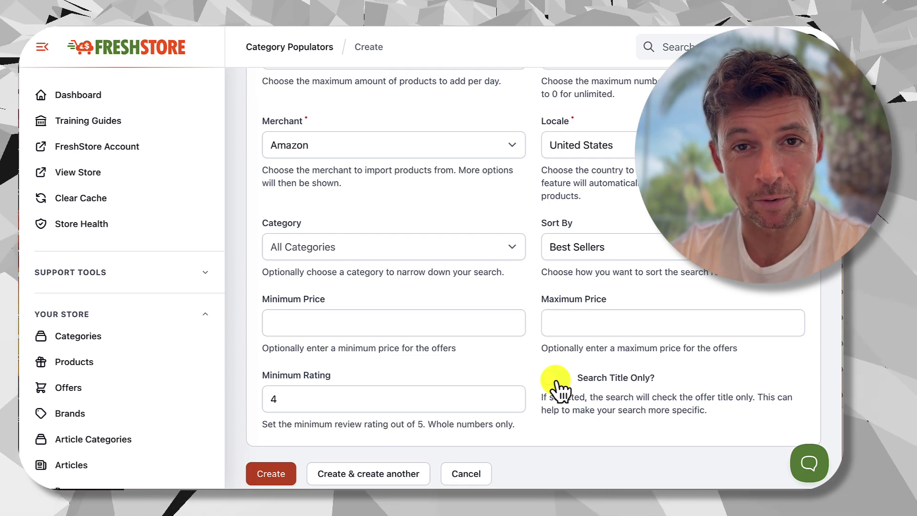
{"action": "scroll", "coordinate": [555, 382], "scroll_direction": "up", "scroll_amount": 2}
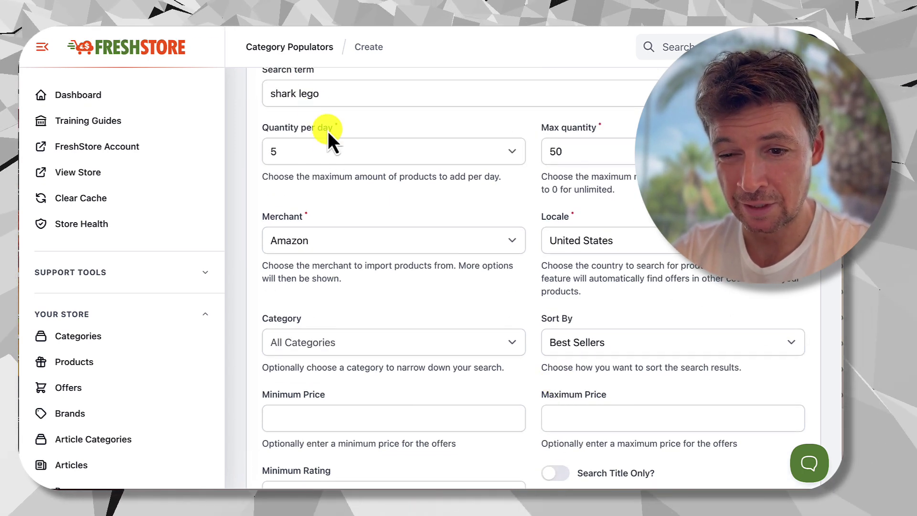
{"action": "scroll", "coordinate": [454, 262], "scroll_direction": "down", "scroll_amount": 4}
{"action": "left_click", "coordinate": [560, 260]}
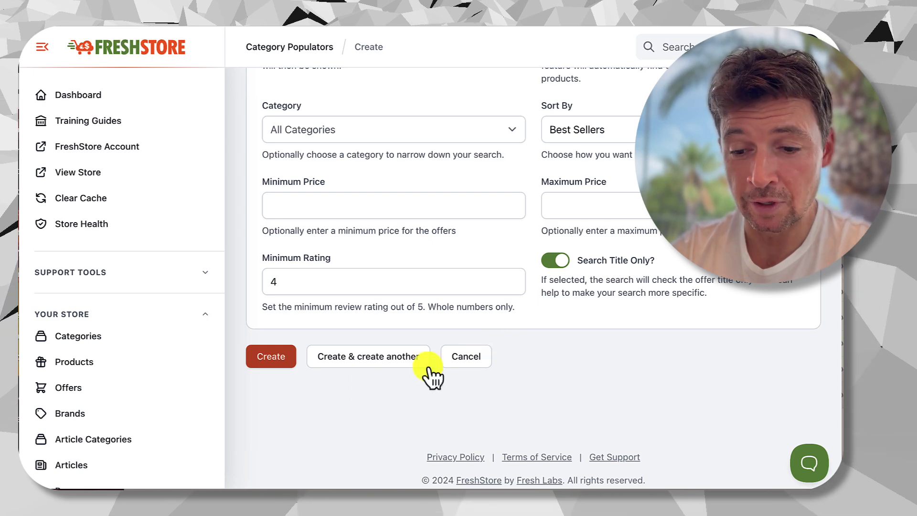
Create the Shark Lego populator, then open the Shark Lego category page from its edit page
{"action": "left_click", "coordinate": [264, 358]}
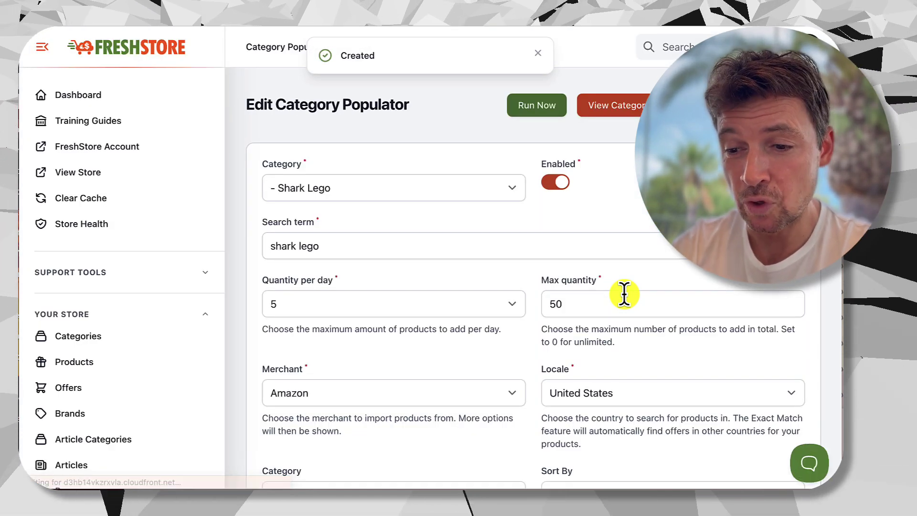
{"action": "scroll", "coordinate": [625, 293], "scroll_direction": "down", "scroll_amount": 10}
{"action": "scroll", "coordinate": [549, 234], "scroll_direction": "up", "scroll_amount": 10}
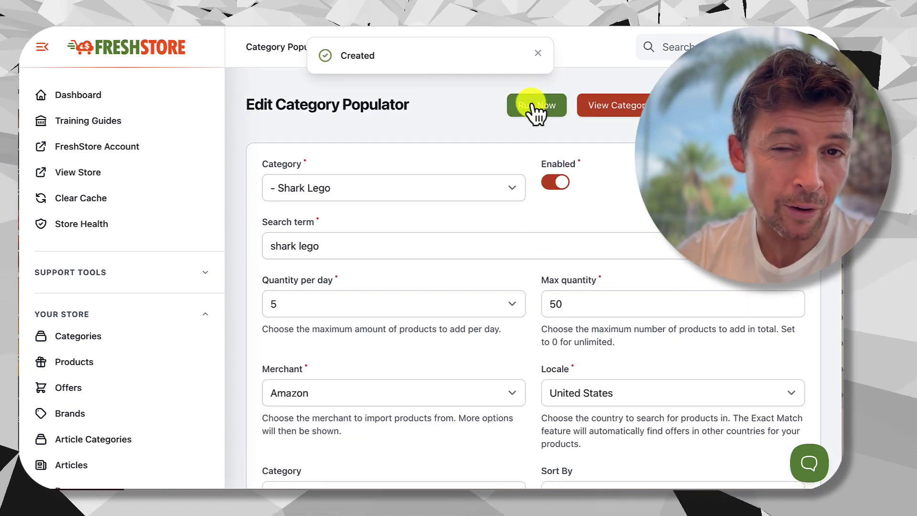
{"action": "left_click", "coordinate": [612, 104]}
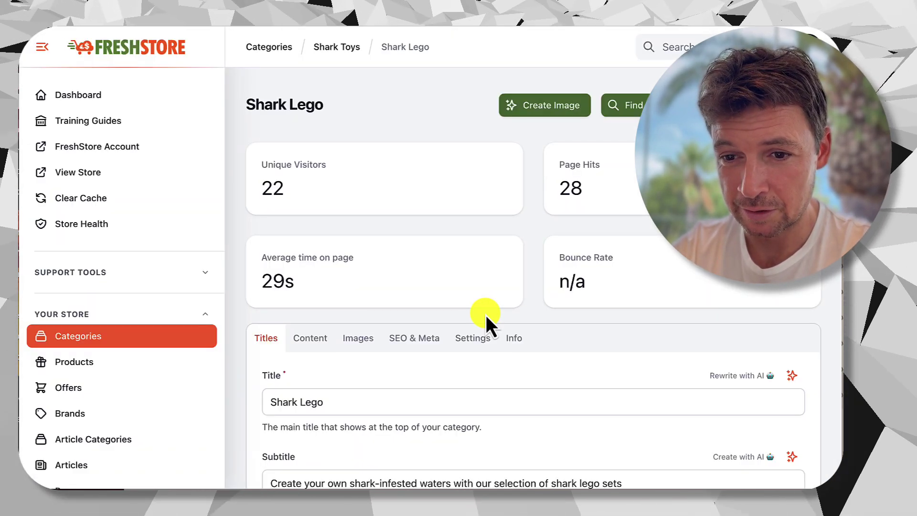
Show the Shark Lego category's Products list and scroll through its 8 results
{"action": "scroll", "coordinate": [486, 314], "scroll_direction": "down", "scroll_amount": 10}
{"action": "scroll", "coordinate": [486, 313], "scroll_direction": "up", "scroll_amount": 2}
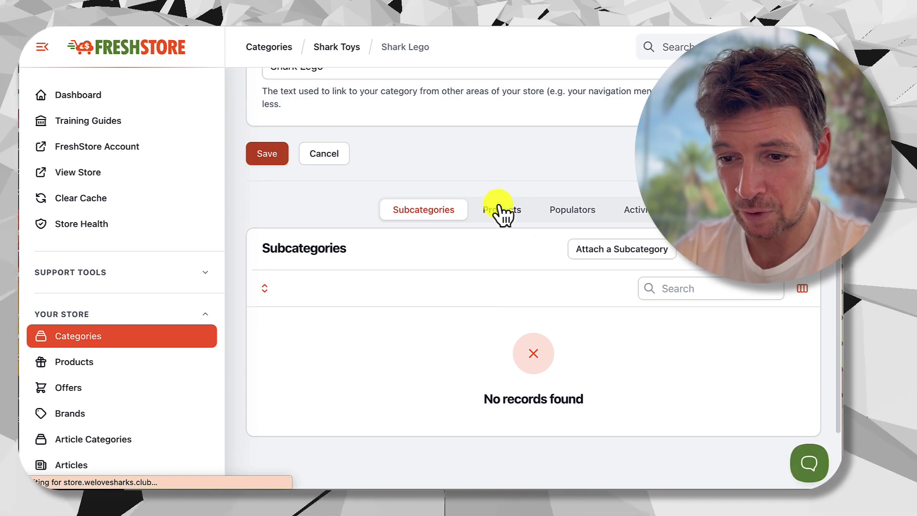
{"action": "scroll", "coordinate": [484, 366], "scroll_direction": "down", "scroll_amount": 6}
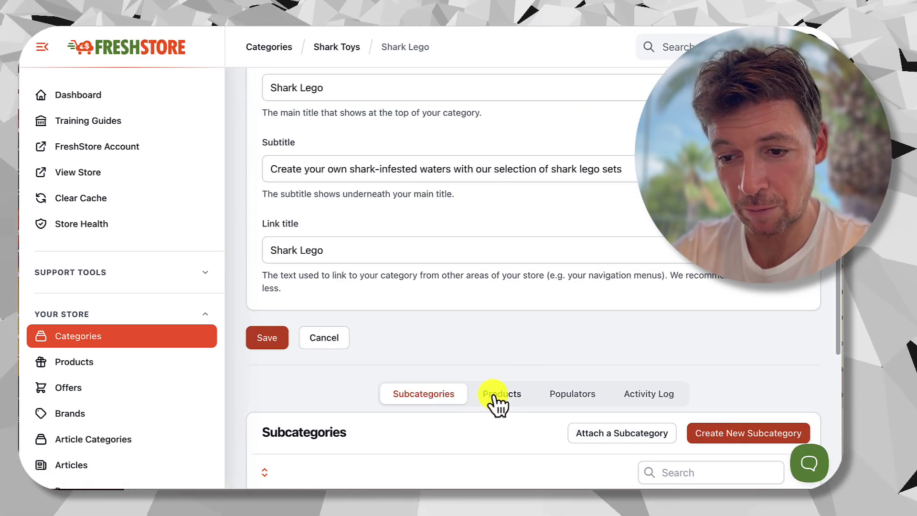
{"action": "left_click", "coordinate": [511, 339]}
{"action": "scroll", "coordinate": [600, 320], "scroll_direction": "down", "scroll_amount": 3}
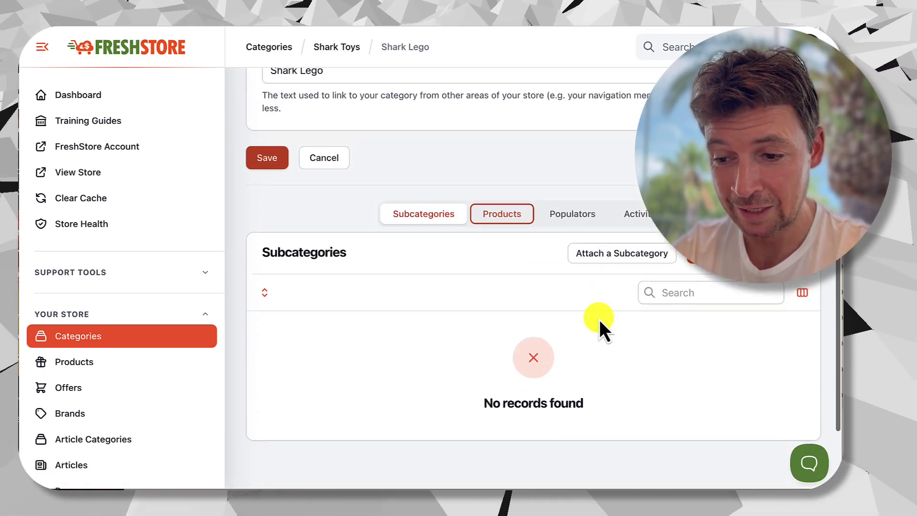
{"action": "scroll", "coordinate": [506, 310], "scroll_direction": "down", "scroll_amount": 6}
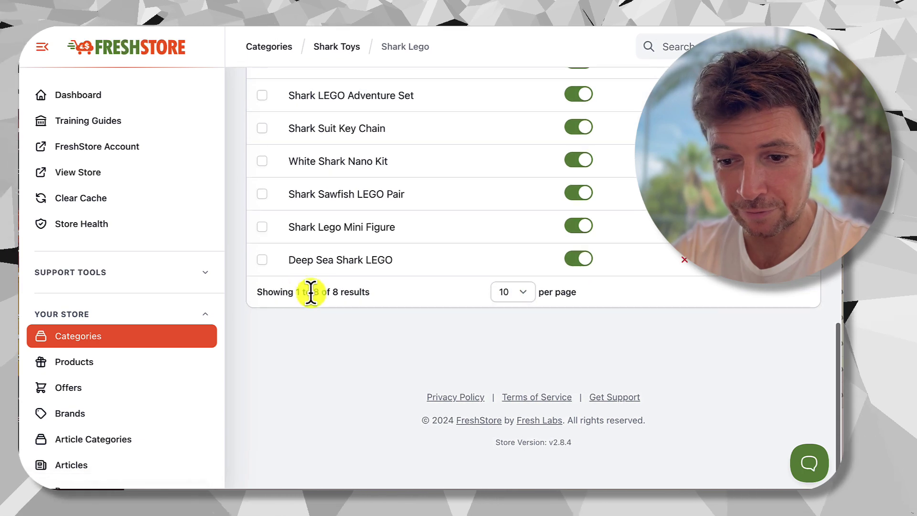
View Shark Lego on the storefront, browse its product grid, and open the Shark Dive Adventure Set
{"action": "scroll", "coordinate": [446, 297], "scroll_direction": "up", "scroll_amount": 3}
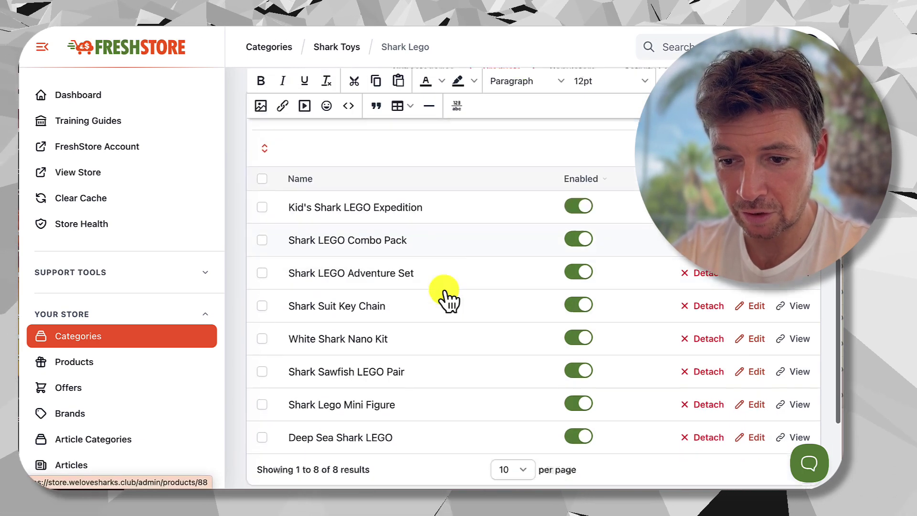
{"action": "left_click", "coordinate": [336, 177]}
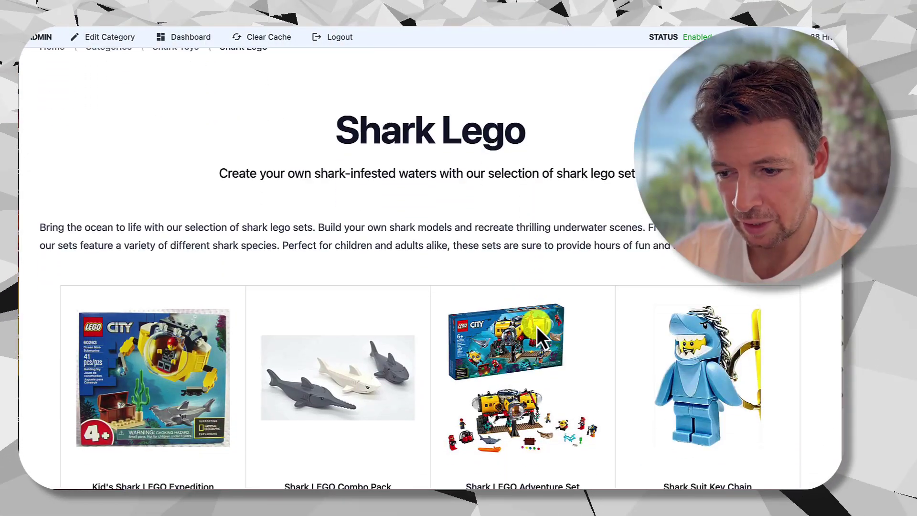
{"action": "scroll", "coordinate": [536, 327], "scroll_direction": "down", "scroll_amount": 15}
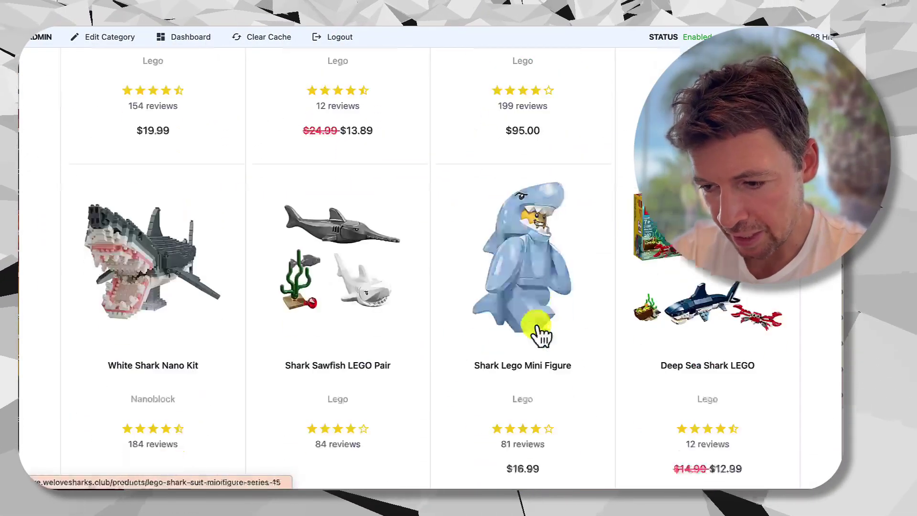
{"action": "scroll", "coordinate": [461, 236], "scroll_direction": "down", "scroll_amount": 3}
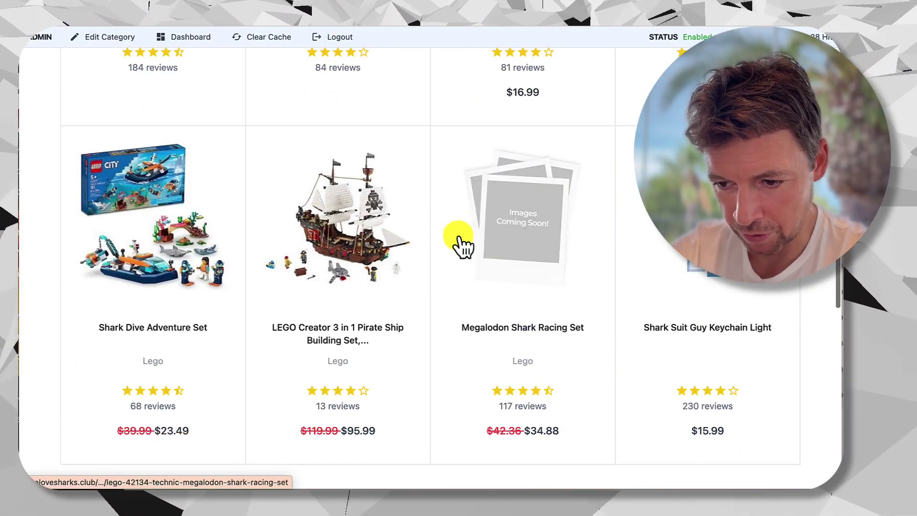
{"action": "scroll", "coordinate": [84, 220], "scroll_direction": "down", "scroll_amount": 2}
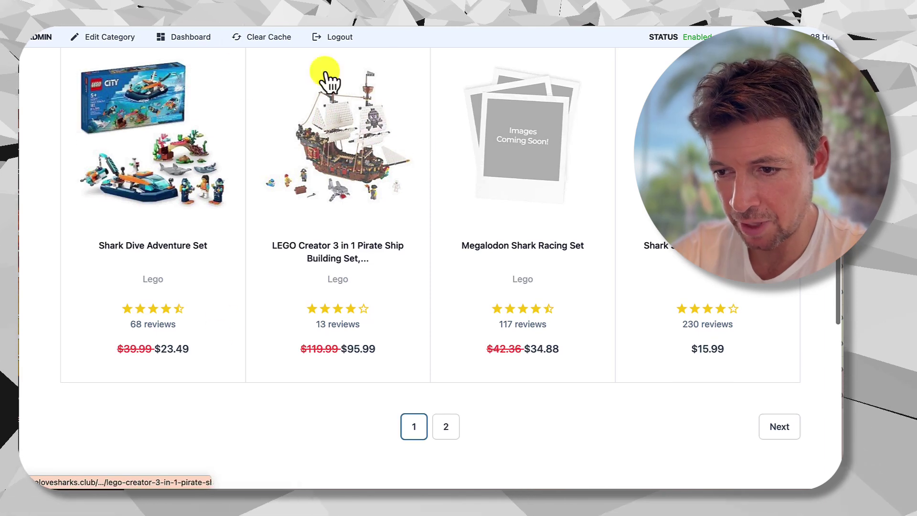
{"action": "left_click", "coordinate": [143, 140]}
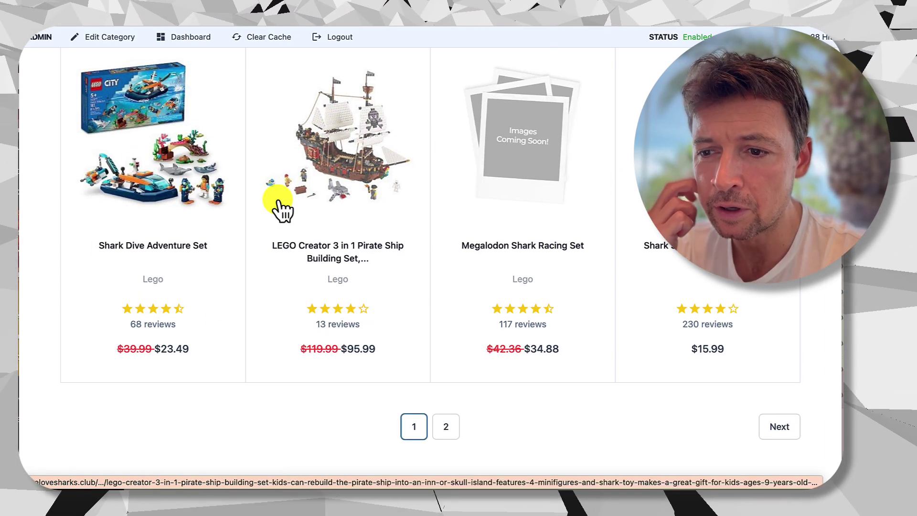
{"action": "scroll", "coordinate": [282, 208], "scroll_direction": "down", "scroll_amount": 3}
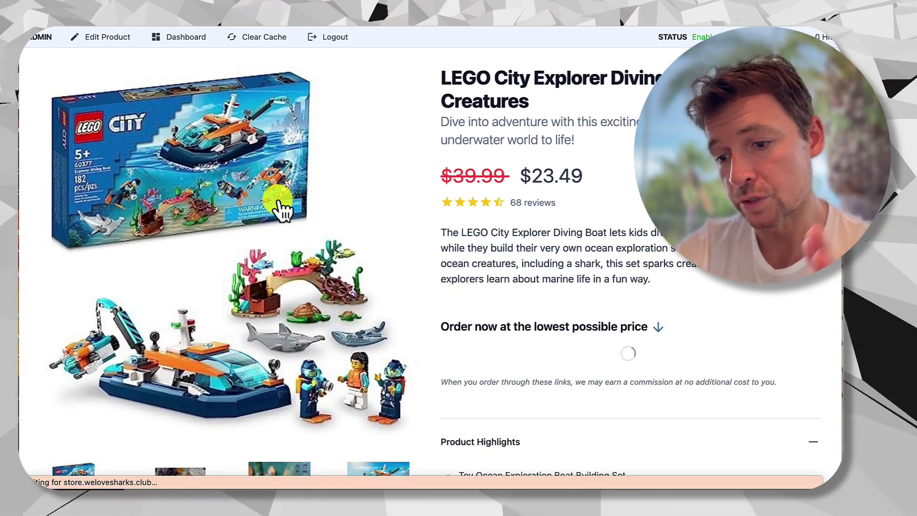
Review the diving boat's Amazon offer, description and eBay section, then open it in the admin editor
{"action": "scroll", "coordinate": [559, 127], "scroll_direction": "up", "scroll_amount": 3}
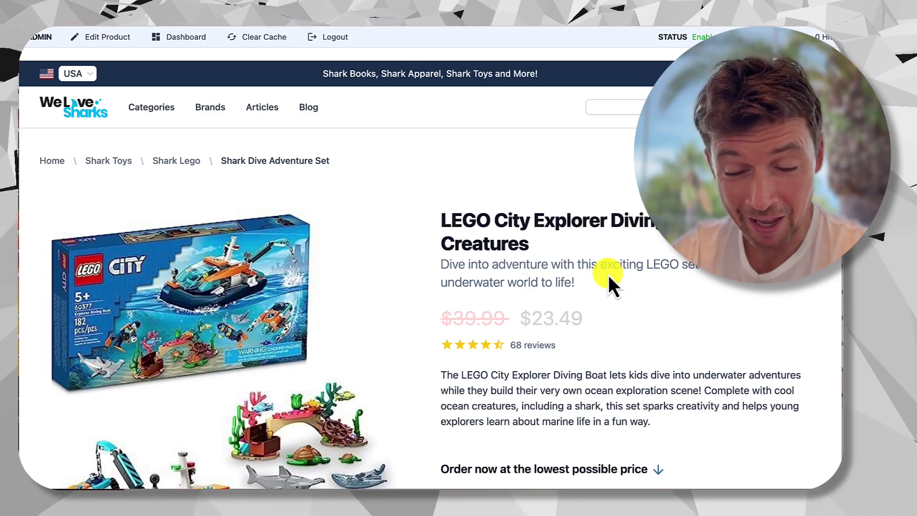
{"action": "scroll", "coordinate": [608, 278], "scroll_direction": "down", "scroll_amount": 1}
{"action": "scroll", "coordinate": [574, 279], "scroll_direction": "down", "scroll_amount": 3}
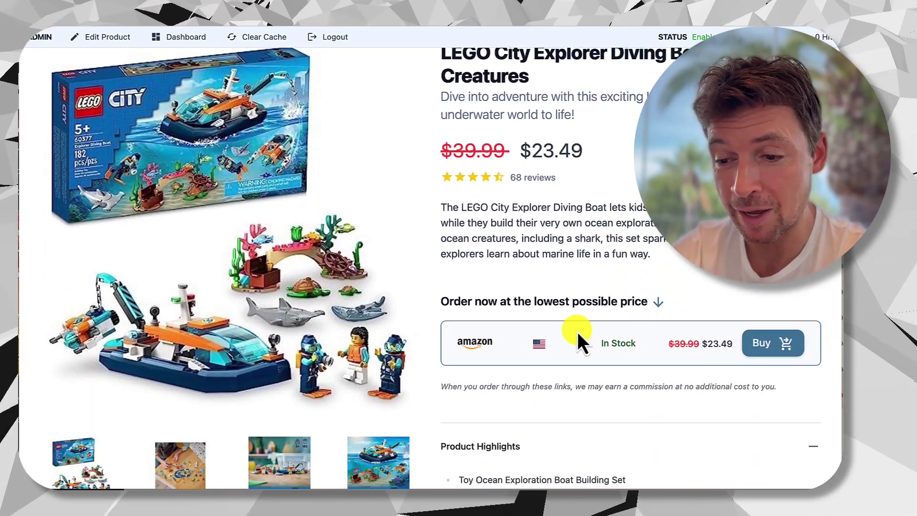
{"action": "scroll", "coordinate": [577, 331], "scroll_direction": "down", "scroll_amount": 10}
{"action": "scroll", "coordinate": [578, 332], "scroll_direction": "up", "scroll_amount": 15}
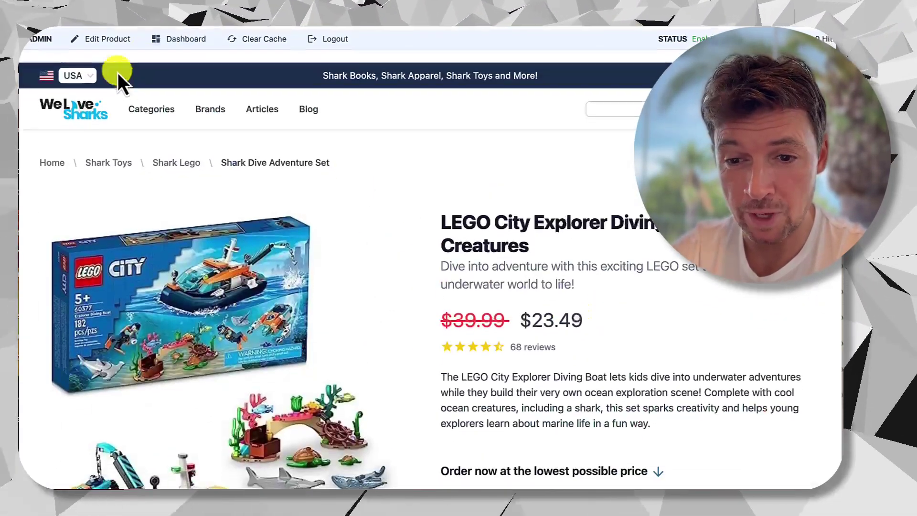
{"action": "left_click", "coordinate": [116, 38]}
{"action": "scroll", "coordinate": [433, 219], "scroll_direction": "down", "scroll_amount": 15}
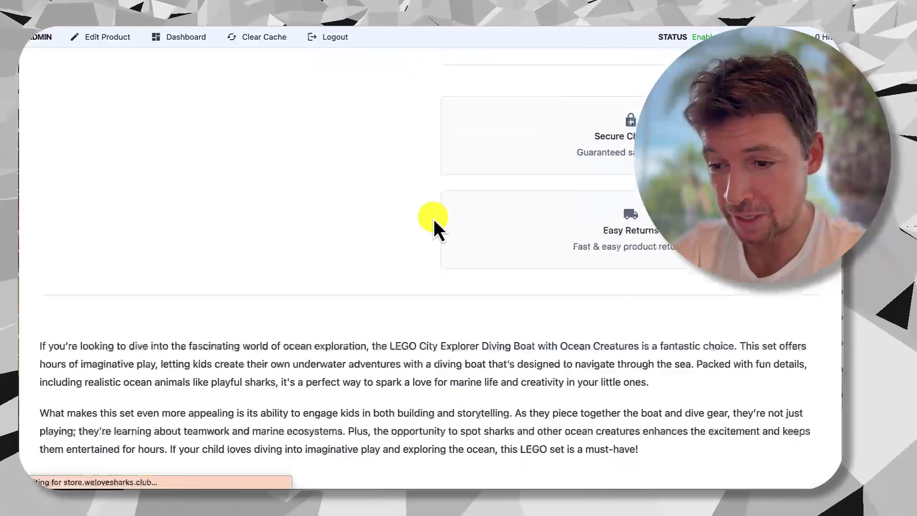
{"action": "scroll", "coordinate": [433, 218], "scroll_direction": "down", "scroll_amount": 1}
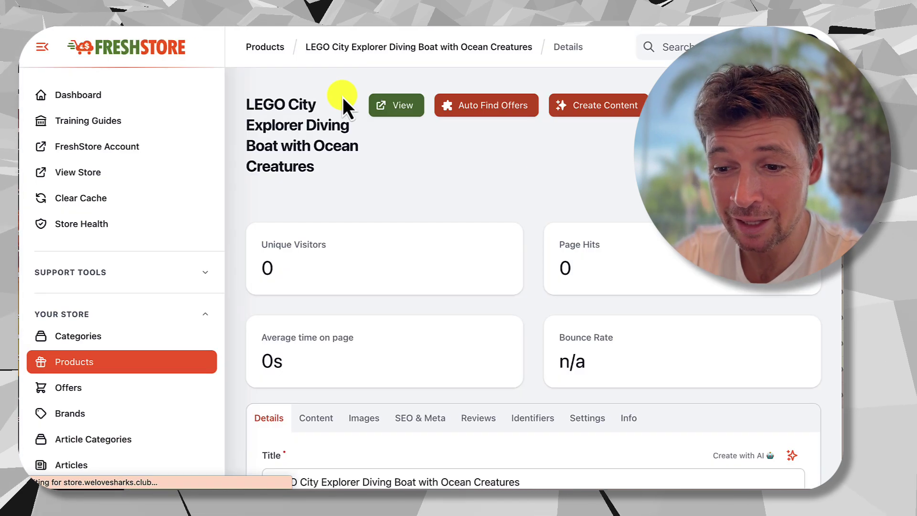
Look through the diving boat's Details and Content tabs, including summary and highlights
{"action": "scroll", "coordinate": [357, 288], "scroll_direction": "down", "scroll_amount": 5}
{"action": "scroll", "coordinate": [368, 242], "scroll_direction": "down", "scroll_amount": 1}
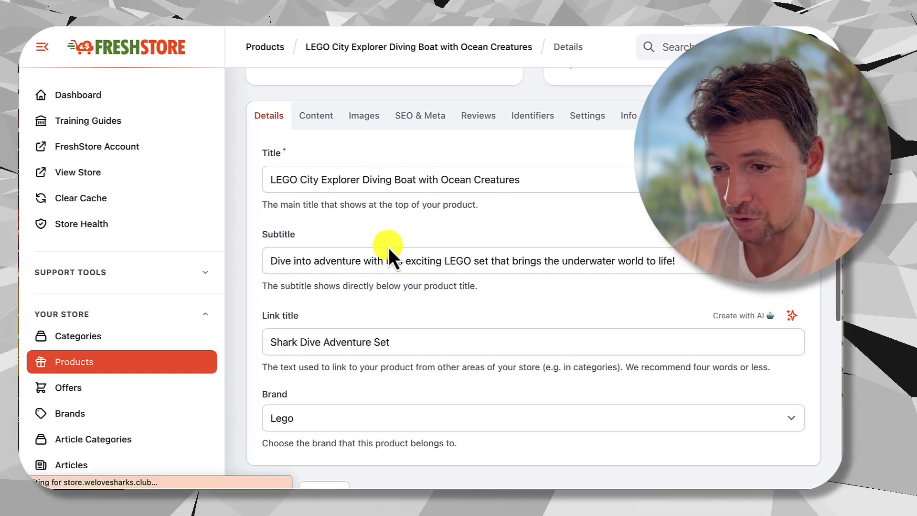
{"action": "scroll", "coordinate": [549, 307], "scroll_direction": "down", "scroll_amount": 1}
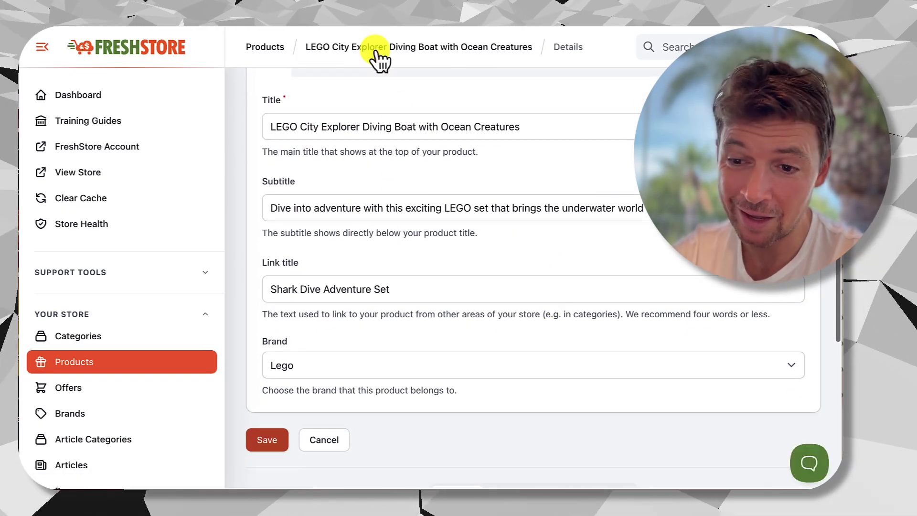
{"action": "scroll", "coordinate": [338, 198], "scroll_direction": "up", "scroll_amount": 3}
{"action": "left_click", "coordinate": [314, 158]}
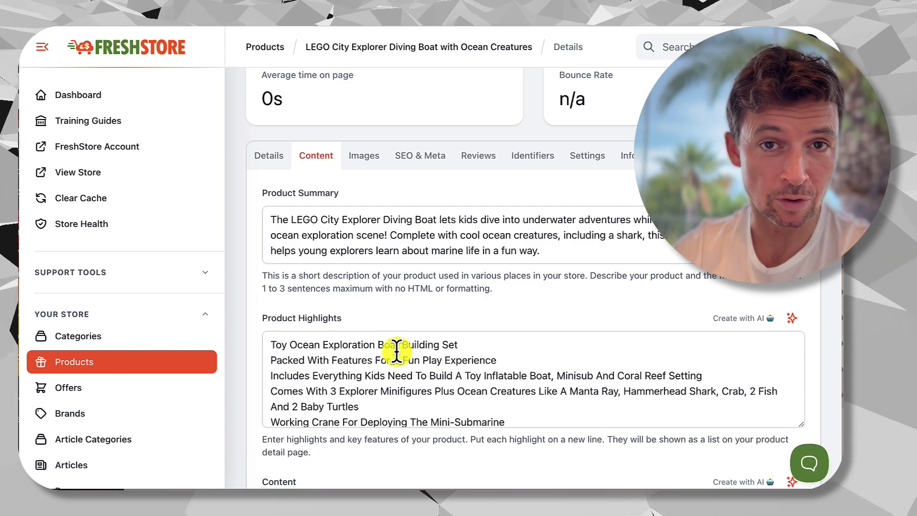
{"action": "scroll", "coordinate": [396, 352], "scroll_direction": "down", "scroll_amount": 3}
{"action": "scroll", "coordinate": [396, 353], "scroll_direction": "down", "scroll_amount": 5}
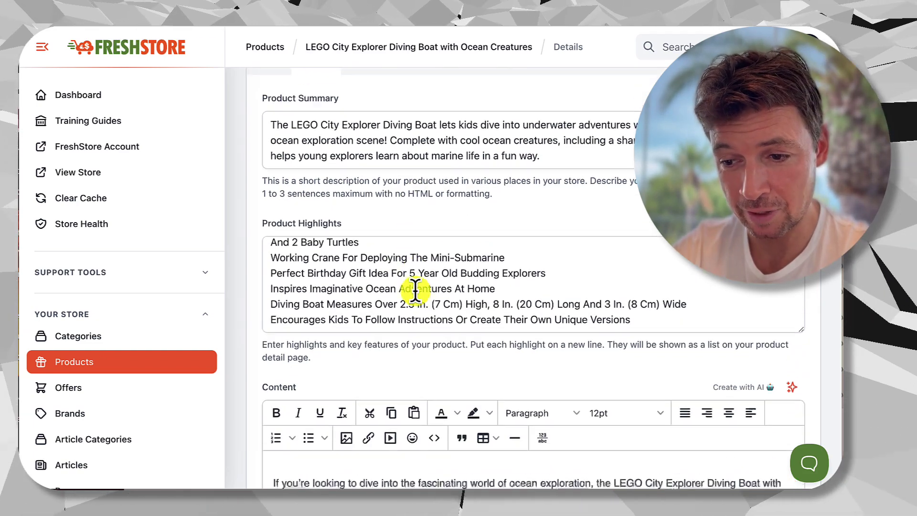
{"action": "scroll", "coordinate": [526, 272], "scroll_direction": "down", "scroll_amount": 2}
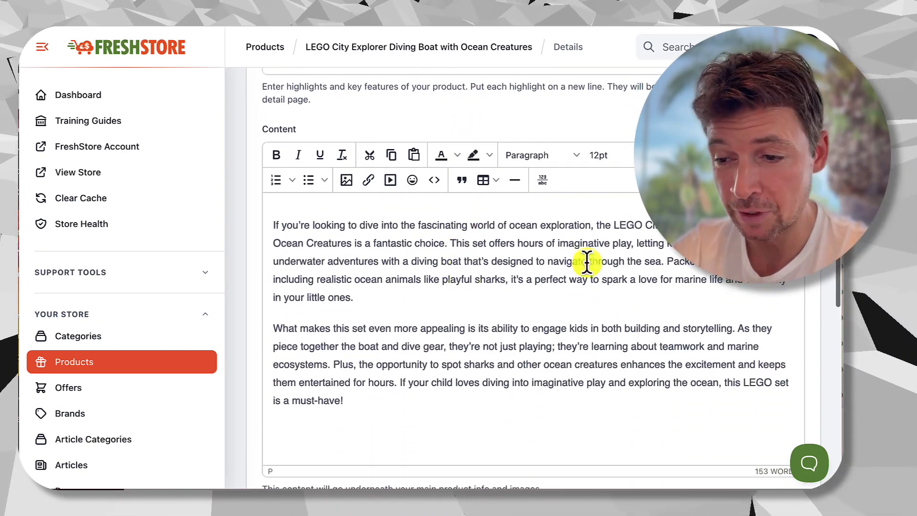
{"action": "scroll", "coordinate": [603, 248], "scroll_direction": "up", "scroll_amount": 12}
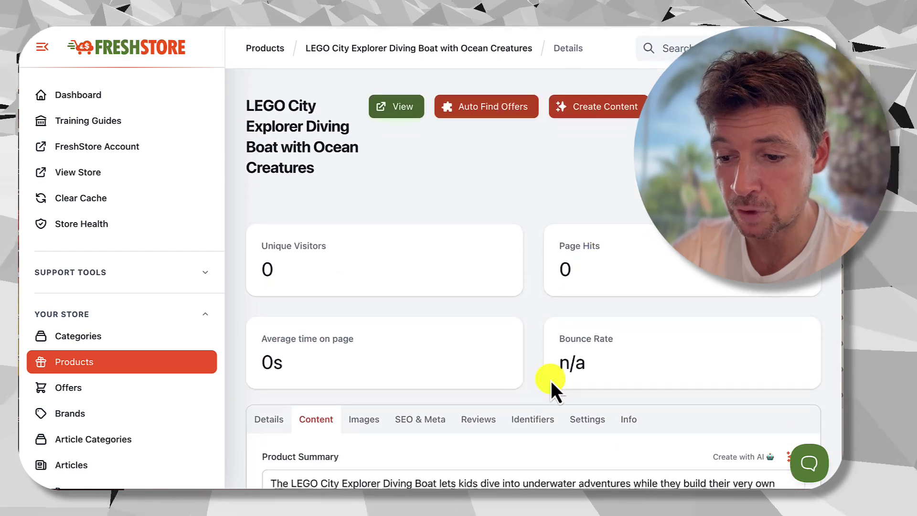
{"action": "scroll", "coordinate": [552, 381], "scroll_direction": "down", "scroll_amount": 2}
Check the SEO & Meta tab with slug lego-city-explorer-diving-boat-with-ocean-creatures and meta fields
{"action": "left_click", "coordinate": [428, 352]}
{"action": "scroll", "coordinate": [420, 355], "scroll_direction": "down", "scroll_amount": 2}
{"action": "scroll", "coordinate": [419, 355], "scroll_direction": "down", "scroll_amount": 4}
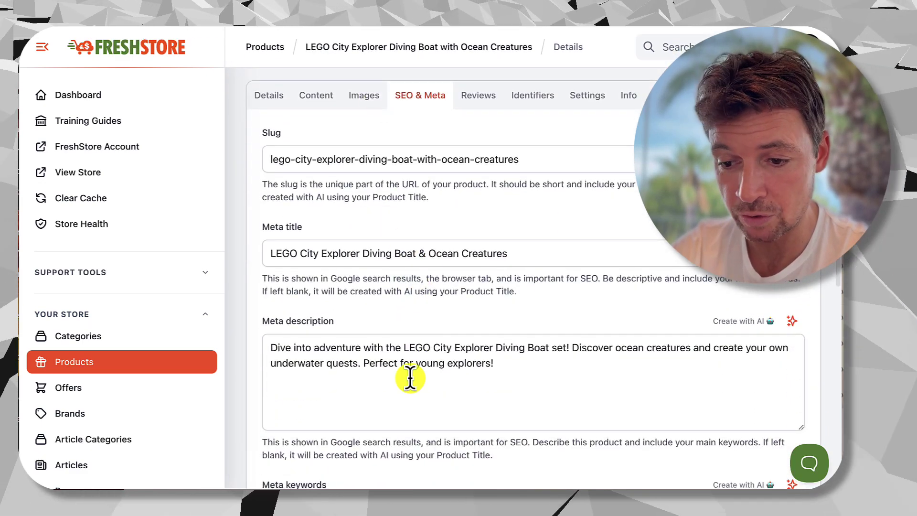
{"action": "scroll", "coordinate": [408, 286], "scroll_direction": "down", "scroll_amount": 2}
{"action": "scroll", "coordinate": [471, 334], "scroll_direction": "down", "scroll_amount": 2}
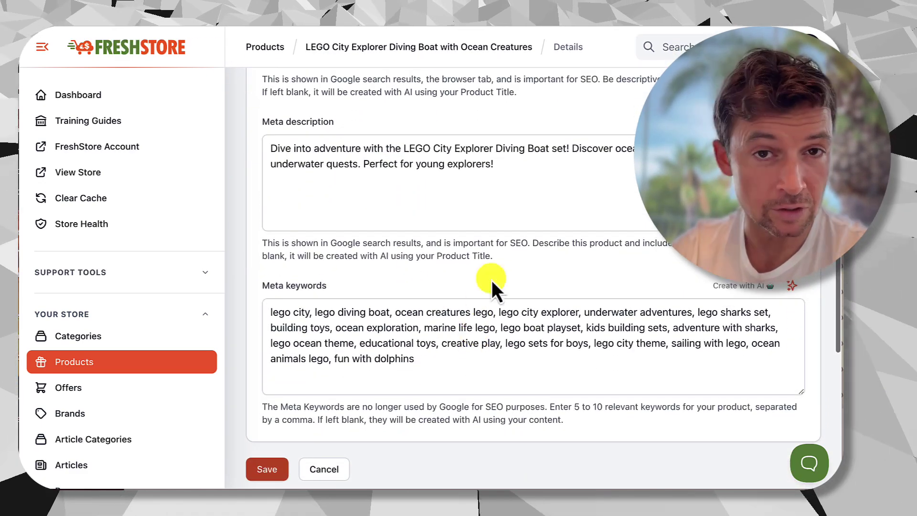
{"action": "scroll", "coordinate": [526, 191], "scroll_direction": "up", "scroll_amount": 15}
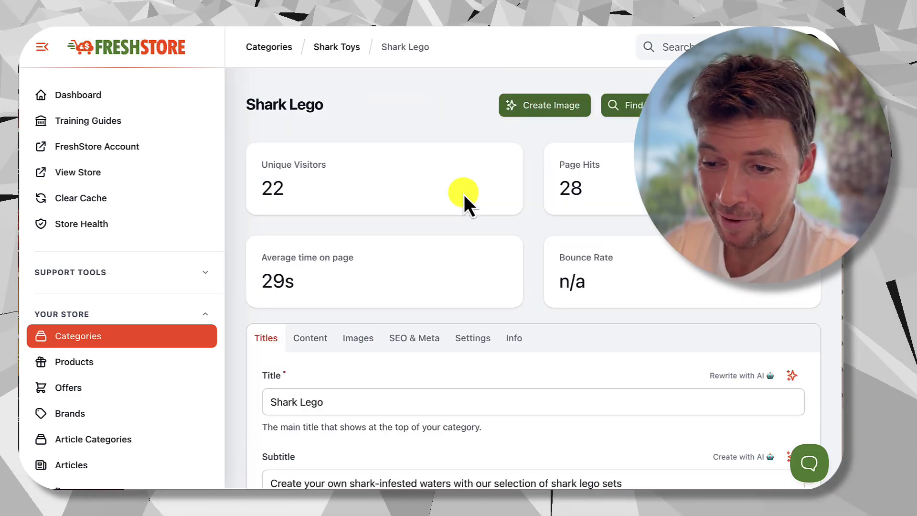
Disable the Shark Lego populator, check its activity log of 5 added products, and save
{"action": "scroll", "coordinate": [463, 194], "scroll_direction": "down", "scroll_amount": 3}
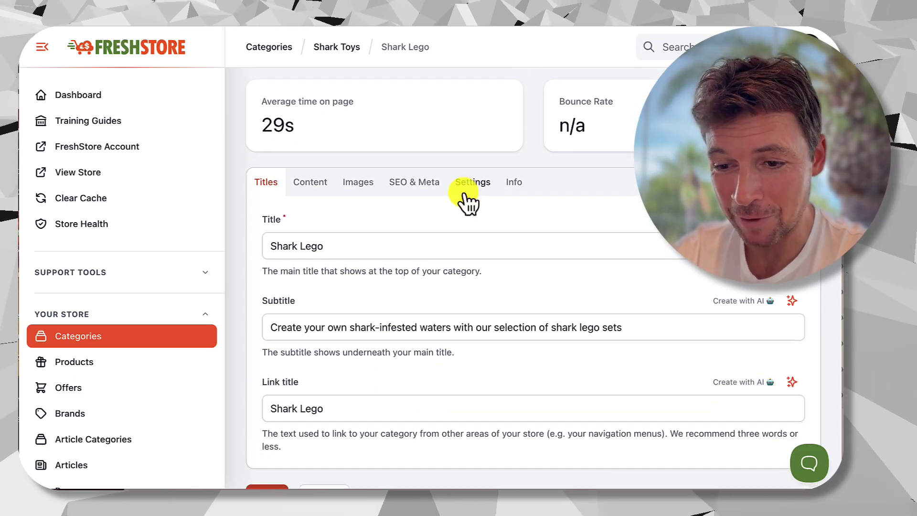
{"action": "scroll", "coordinate": [466, 203], "scroll_direction": "up", "scroll_amount": 2}
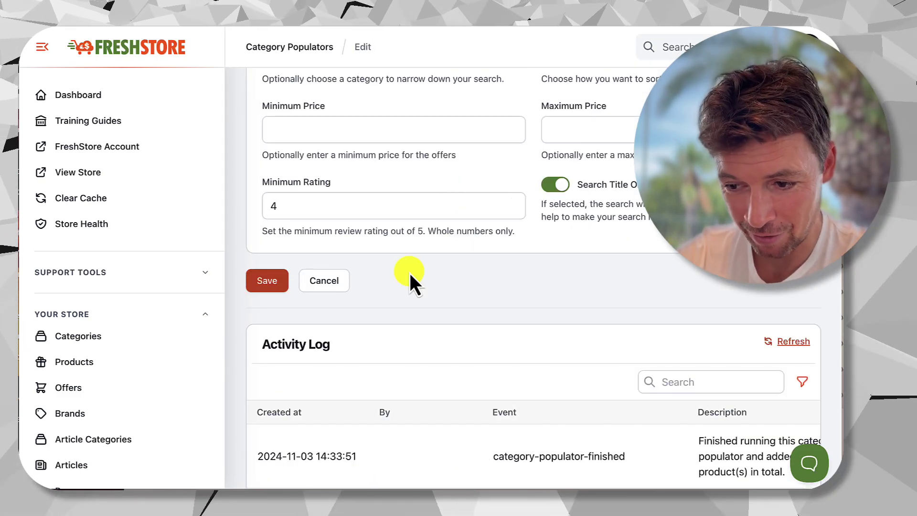
{"action": "scroll", "coordinate": [410, 273], "scroll_direction": "up", "scroll_amount": 8}
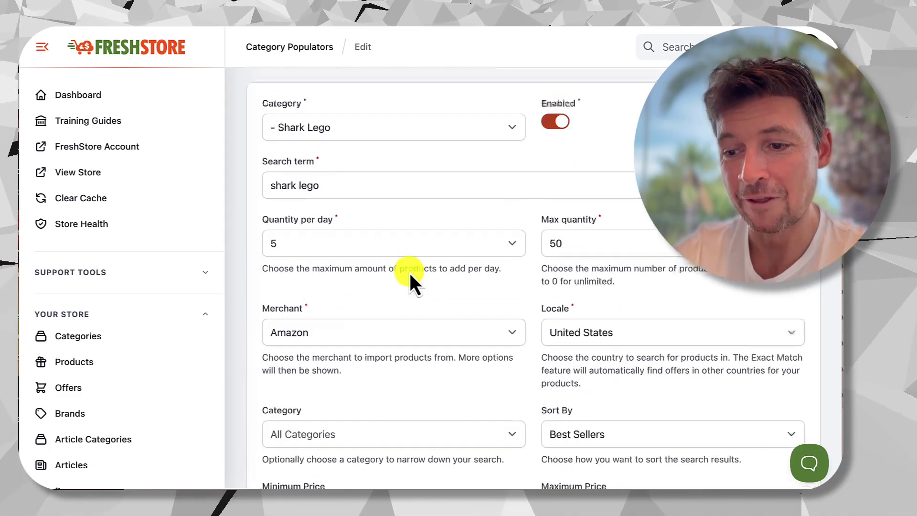
{"action": "scroll", "coordinate": [410, 274], "scroll_direction": "up", "scroll_amount": 2}
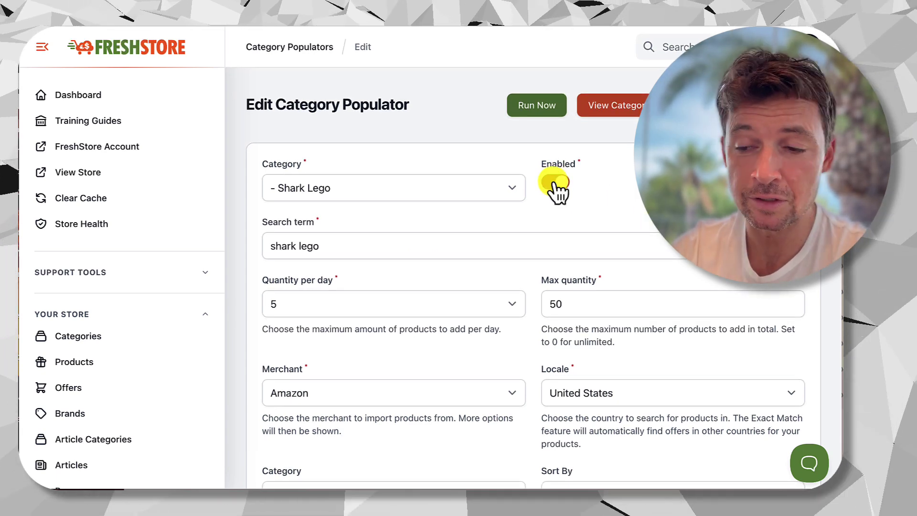
{"action": "scroll", "coordinate": [522, 292], "scroll_direction": "down", "scroll_amount": 12}
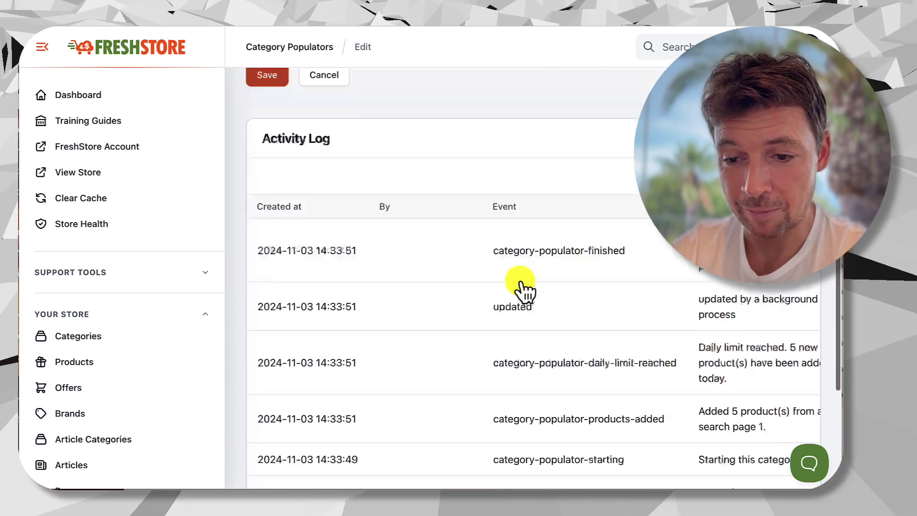
{"action": "scroll", "coordinate": [521, 291], "scroll_direction": "up", "scroll_amount": 3}
{"action": "left_click", "coordinate": [267, 206]}
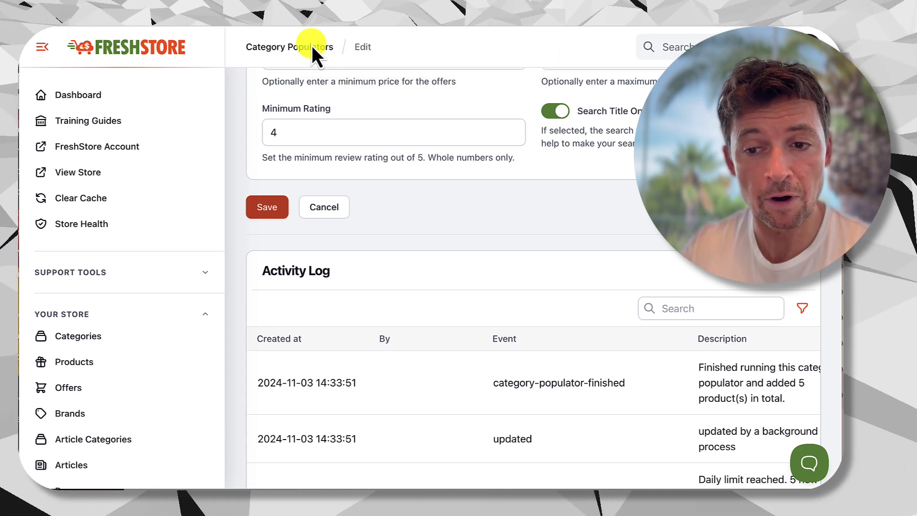
{"action": "scroll", "coordinate": [399, 281], "scroll_direction": "up", "scroll_amount": 10}
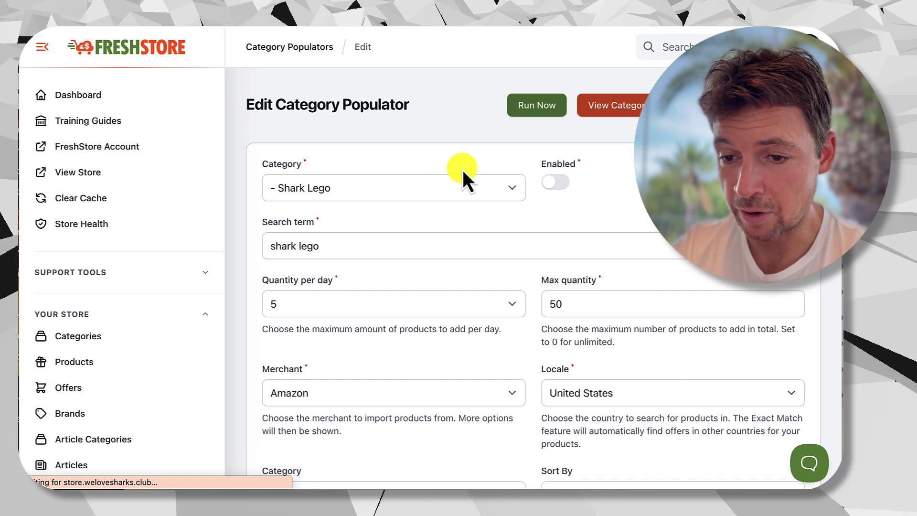
{"action": "scroll", "coordinate": [463, 171], "scroll_direction": "down", "scroll_amount": 1}
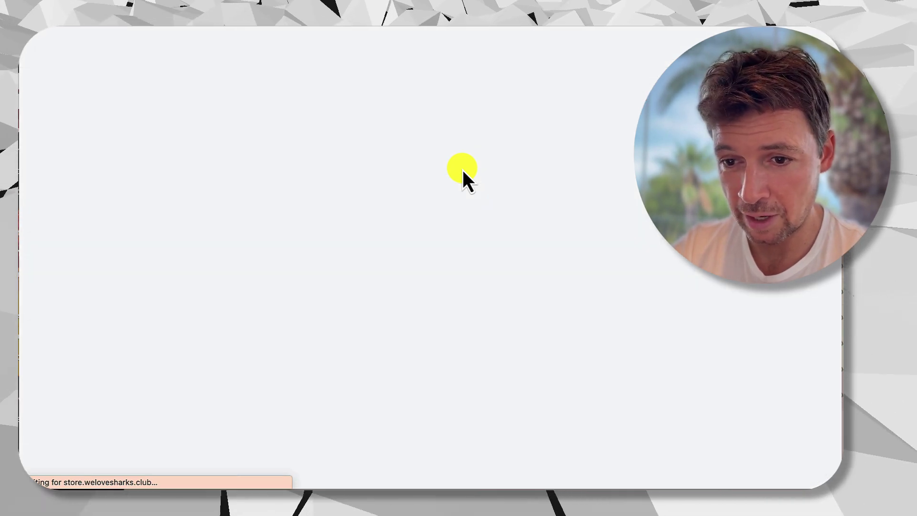